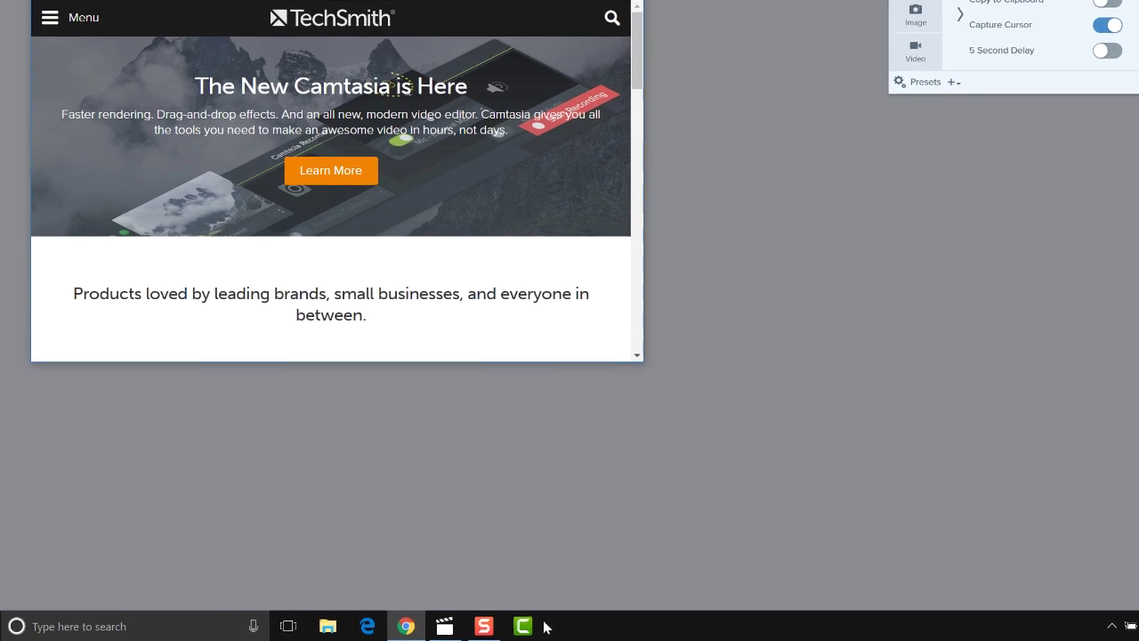
Record about 29 seconds of the full screen with audio off, demonstrating Snagit's scrolling capture
click(485, 627)
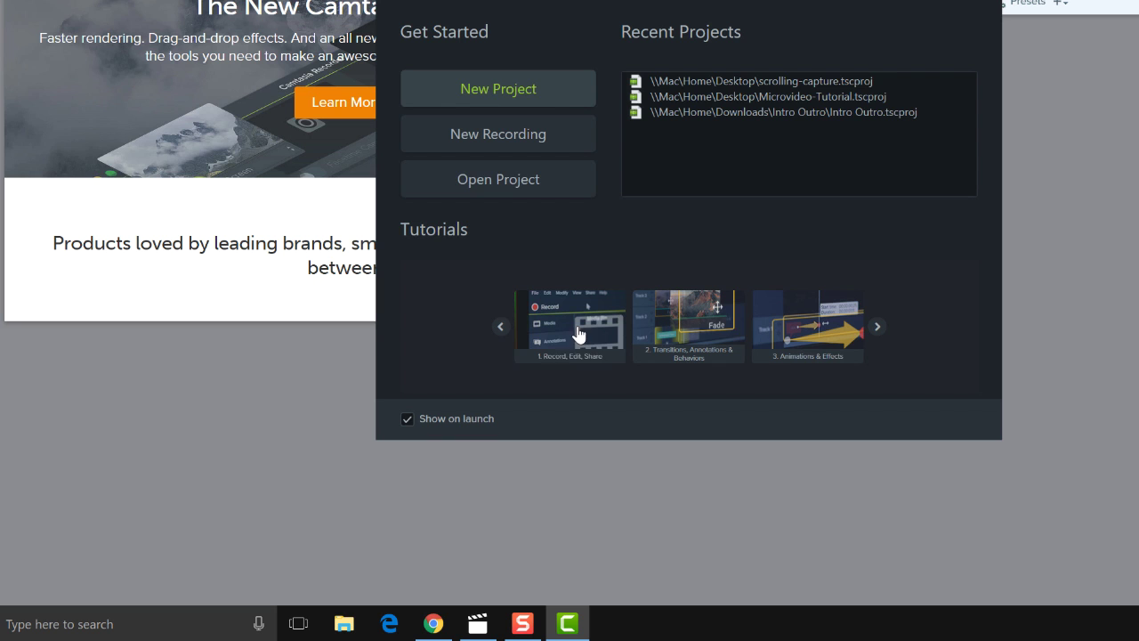
click(566, 144)
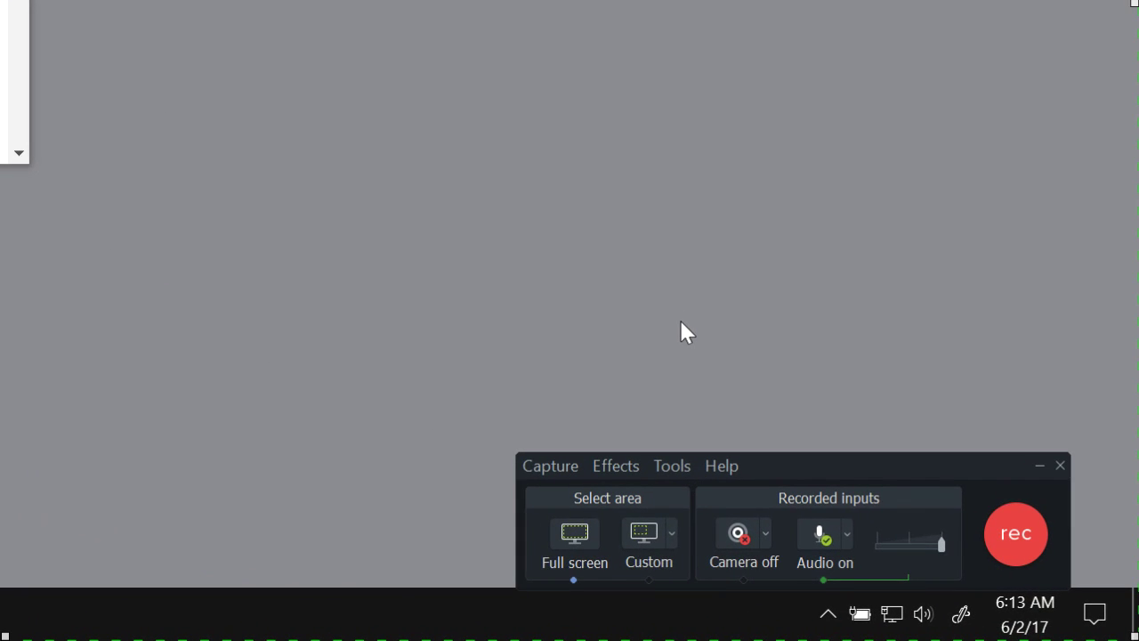
click(817, 537)
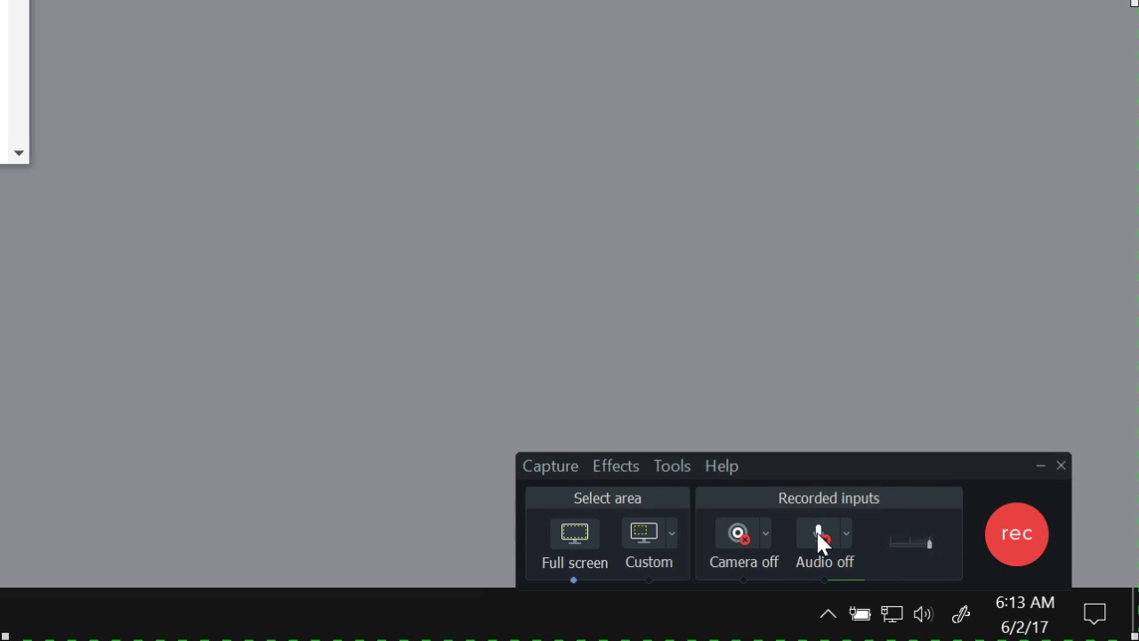
click(1017, 532)
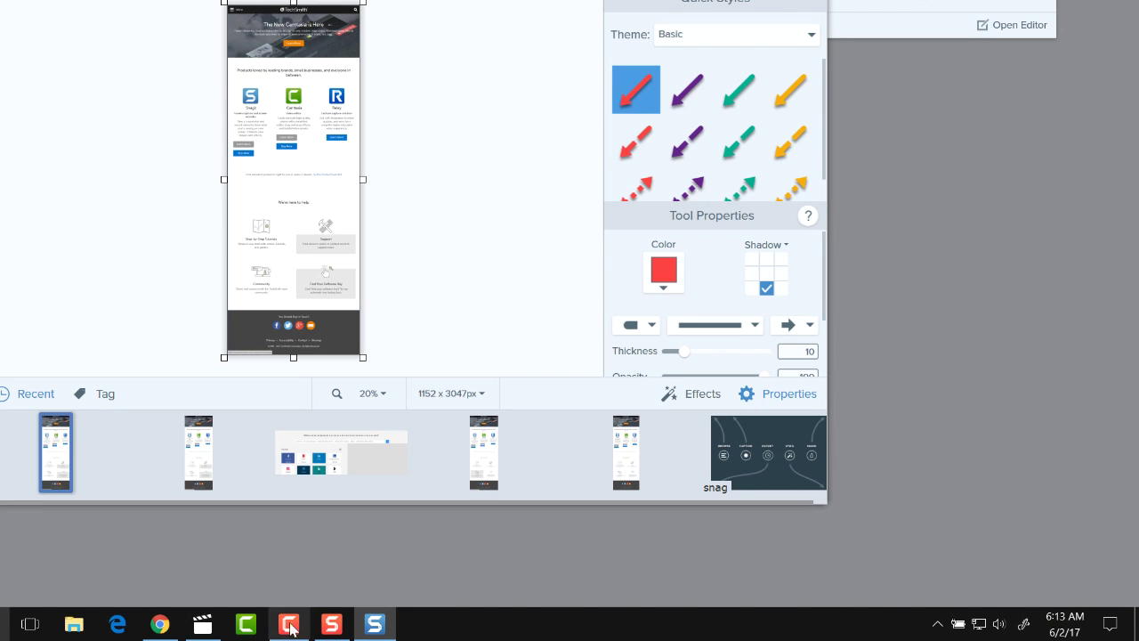
click(290, 626)
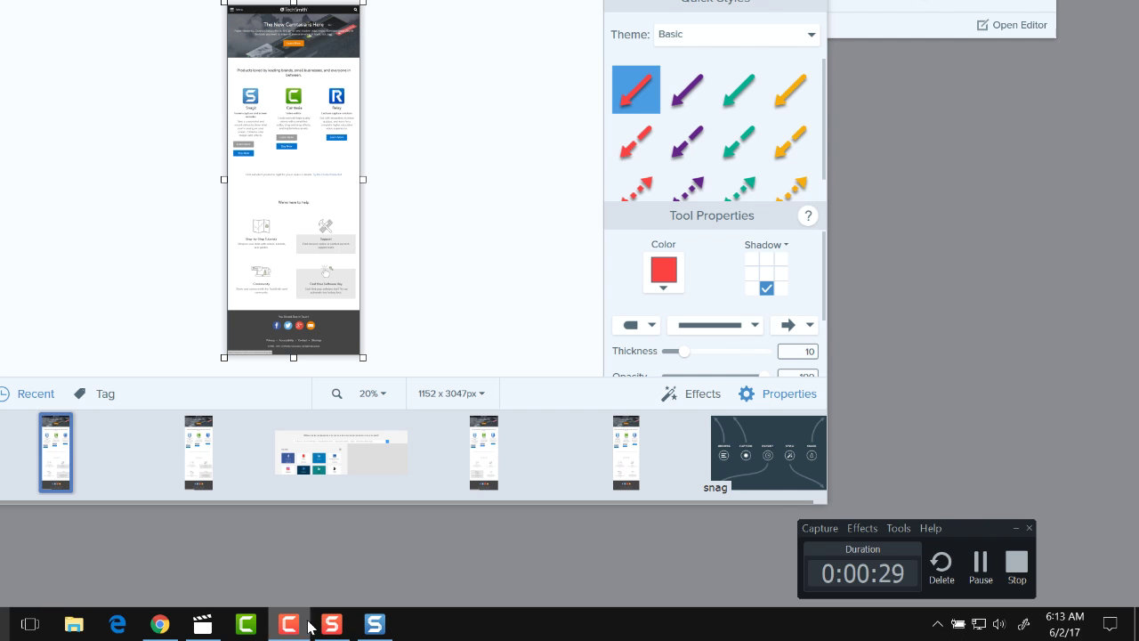
Stop recording to load the 31-second 'Rec 06-02-17 3' clip, then play, pause and scrub it
click(1014, 564)
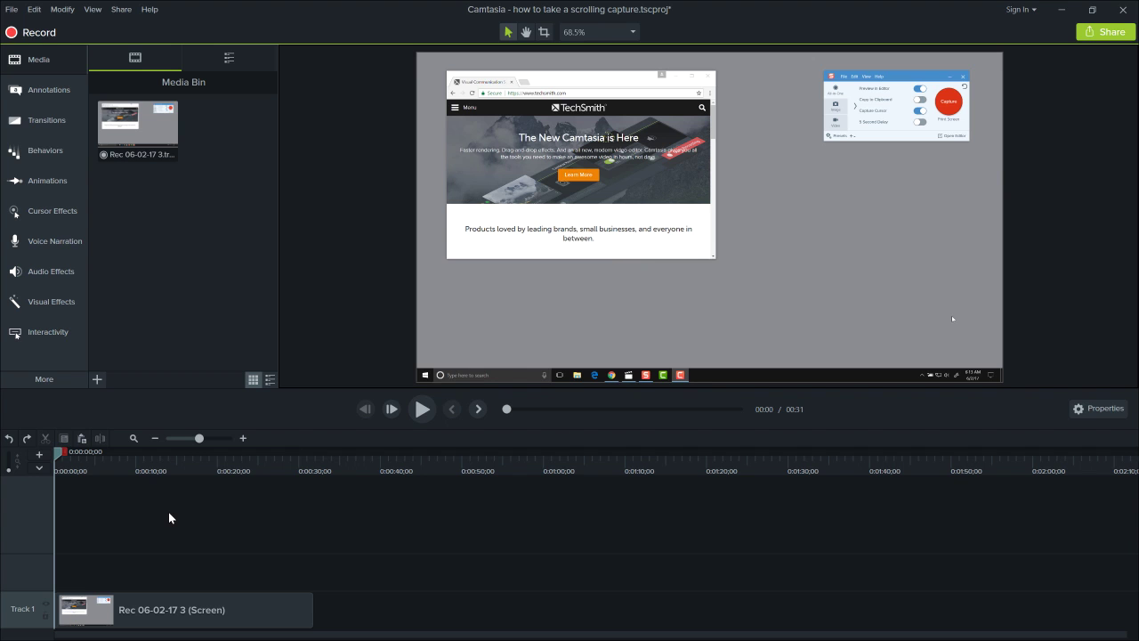
key(space)
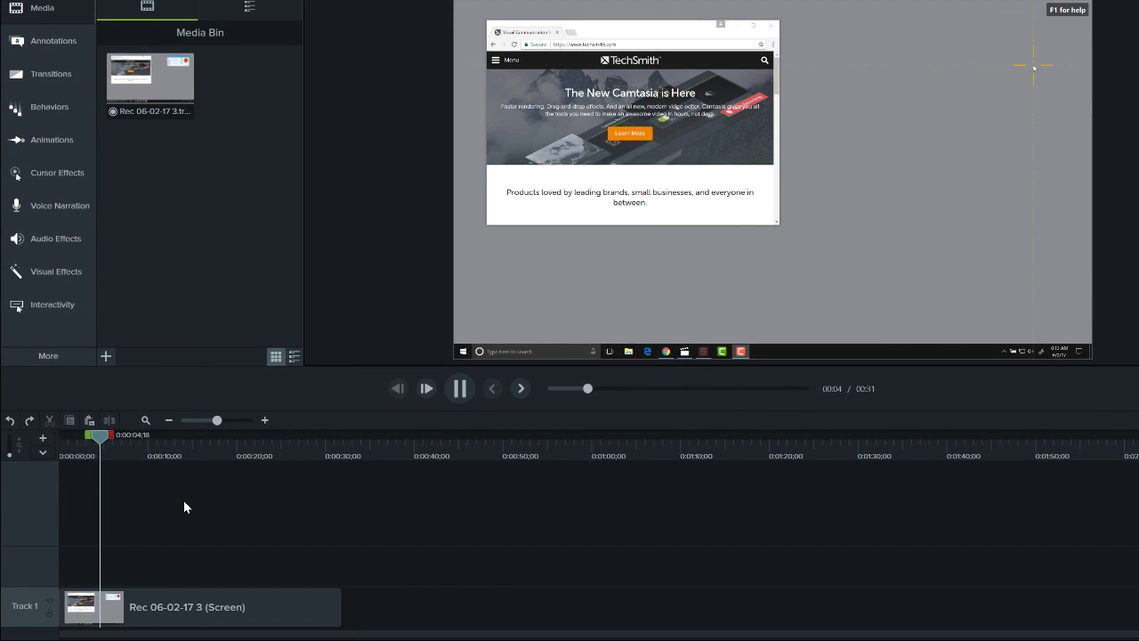
key(space)
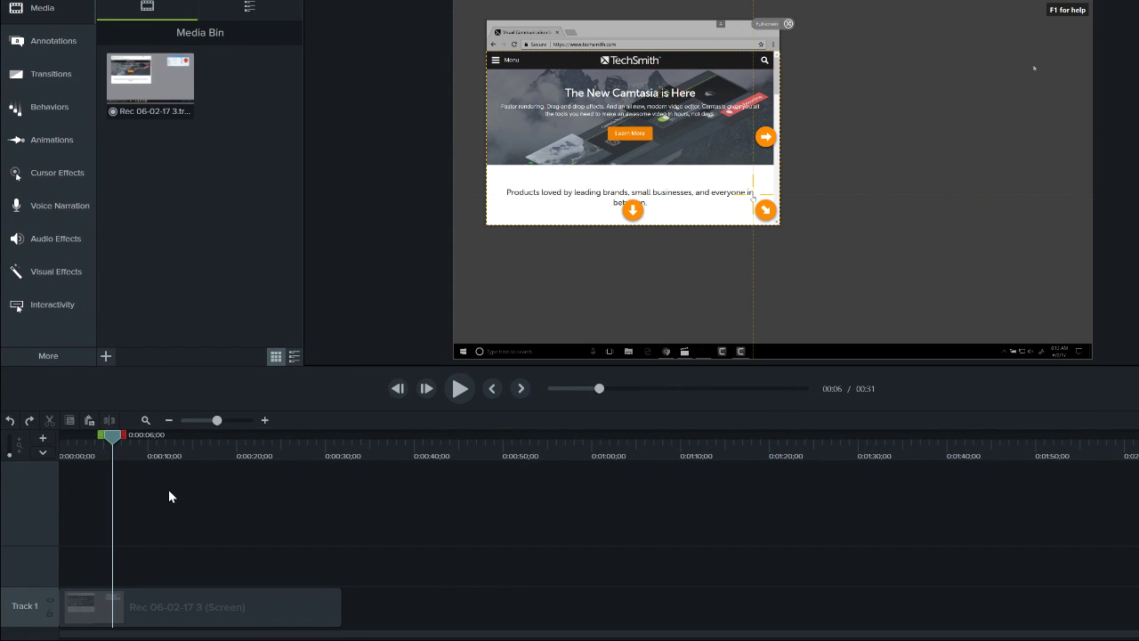
drag(114, 439, 90, 440)
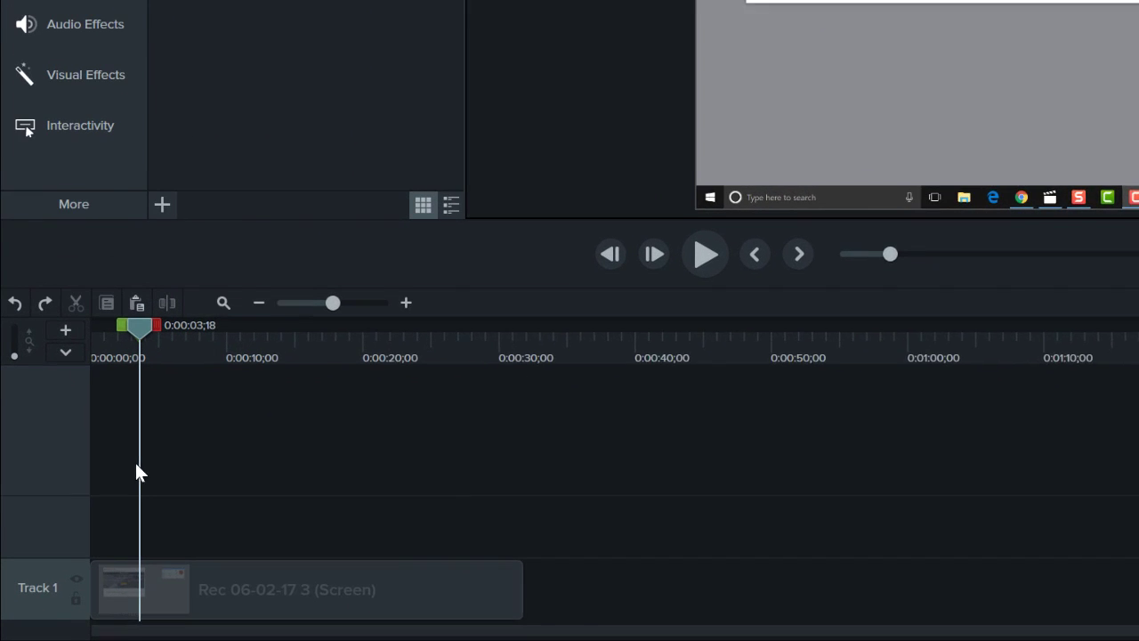
Trim about two seconds off the clip's start and select roughly 0:07–0:14 for removal
click(75, 602)
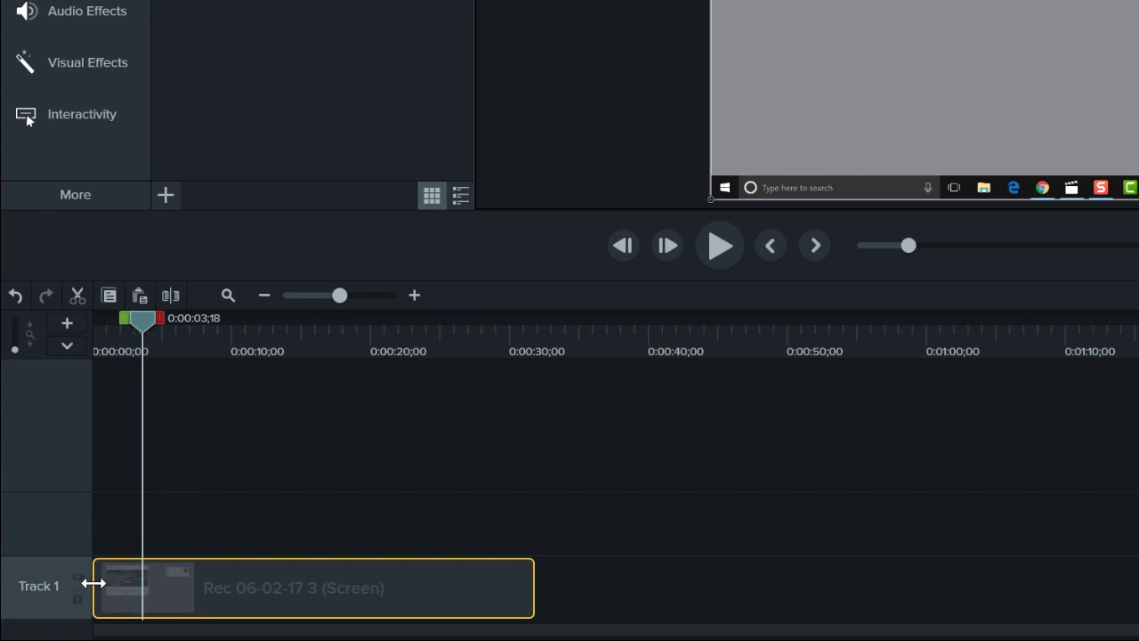
drag(93, 585, 119, 580)
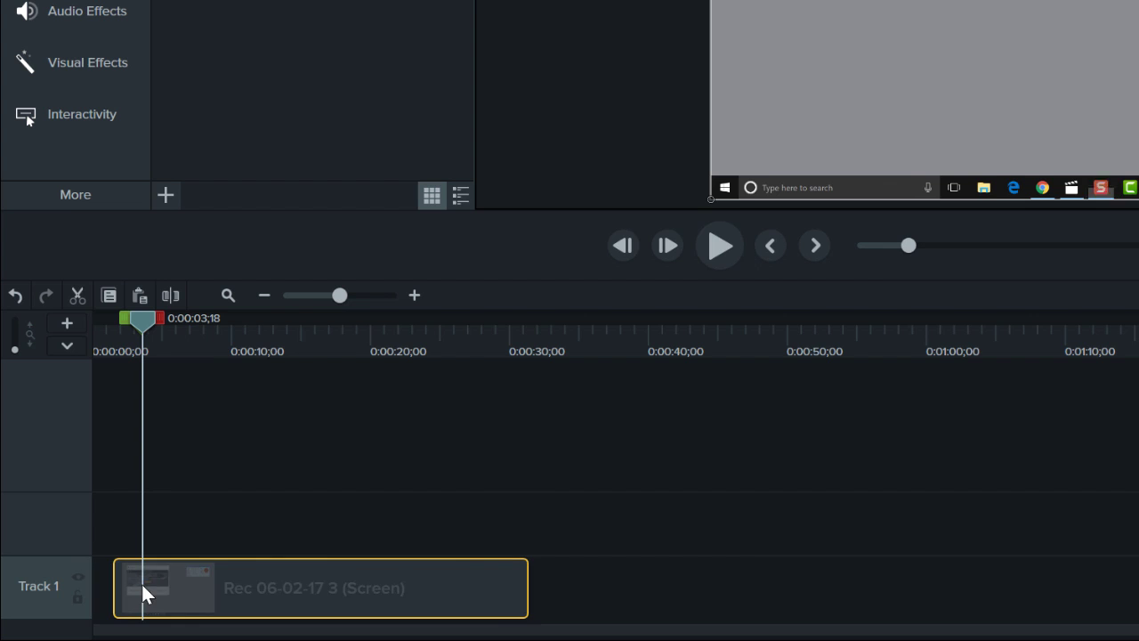
click(116, 541)
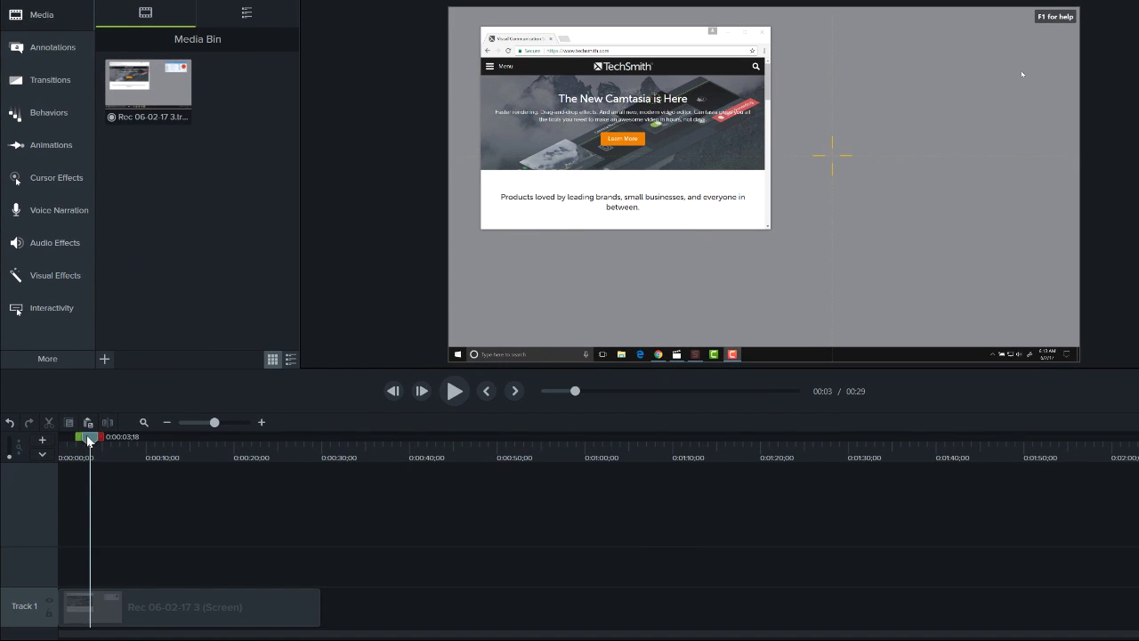
drag(89, 439, 194, 440)
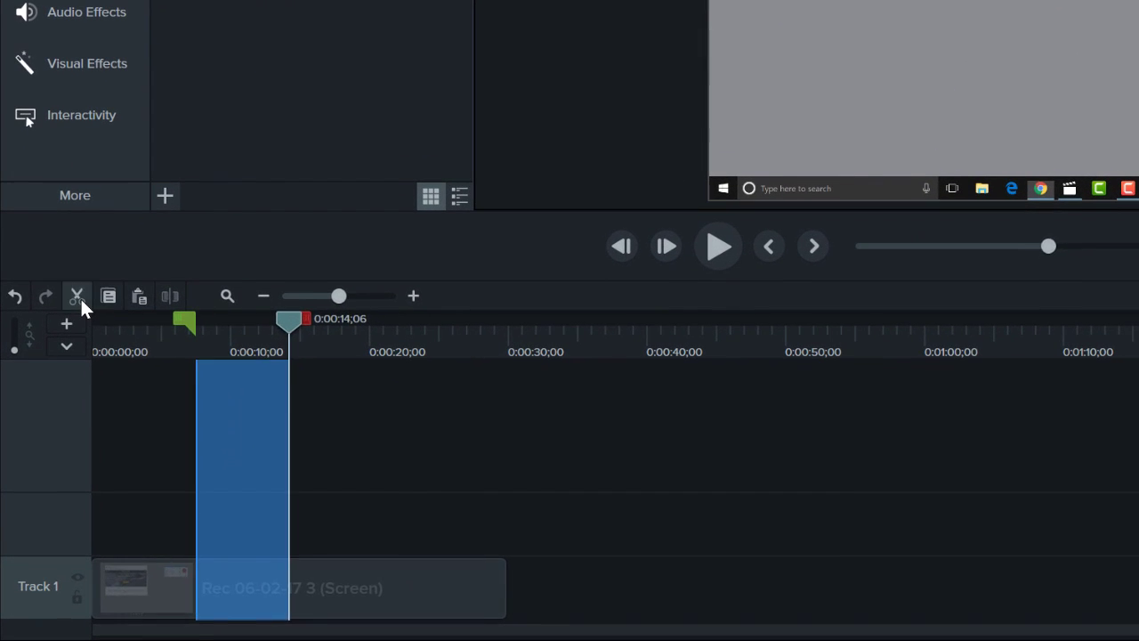
Cut the marked stretch, trim the clip's end, and cut another short range, leaving 15 seconds
click(77, 296)
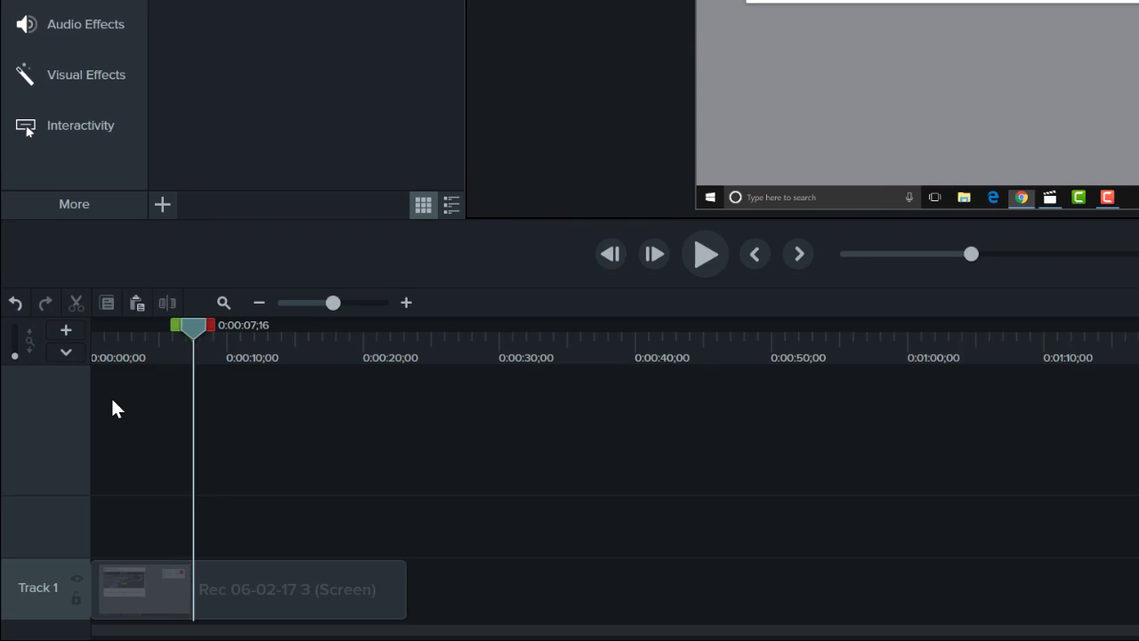
drag(213, 321, 221, 321)
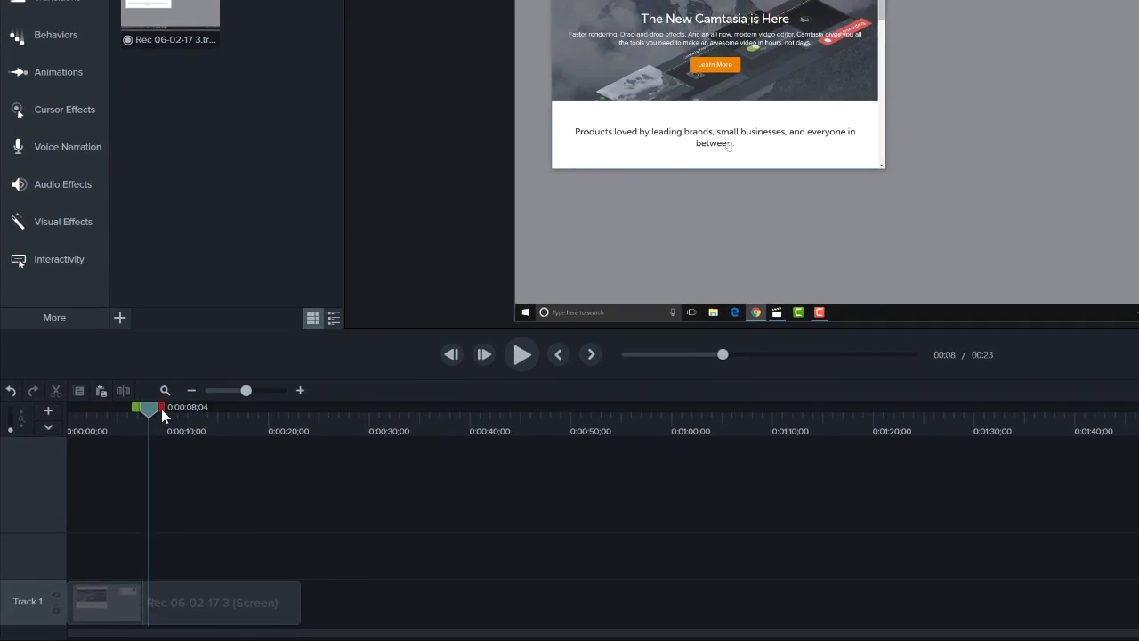
drag(161, 409, 225, 414)
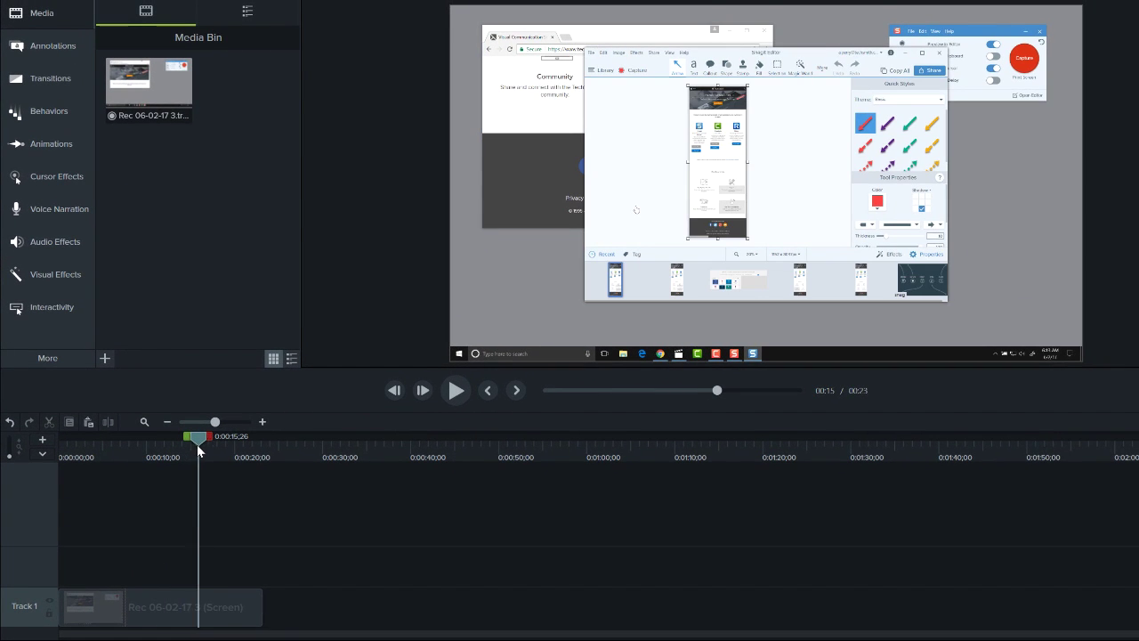
drag(260, 604, 207, 607)
drag(205, 436, 54, 436)
click(49, 422)
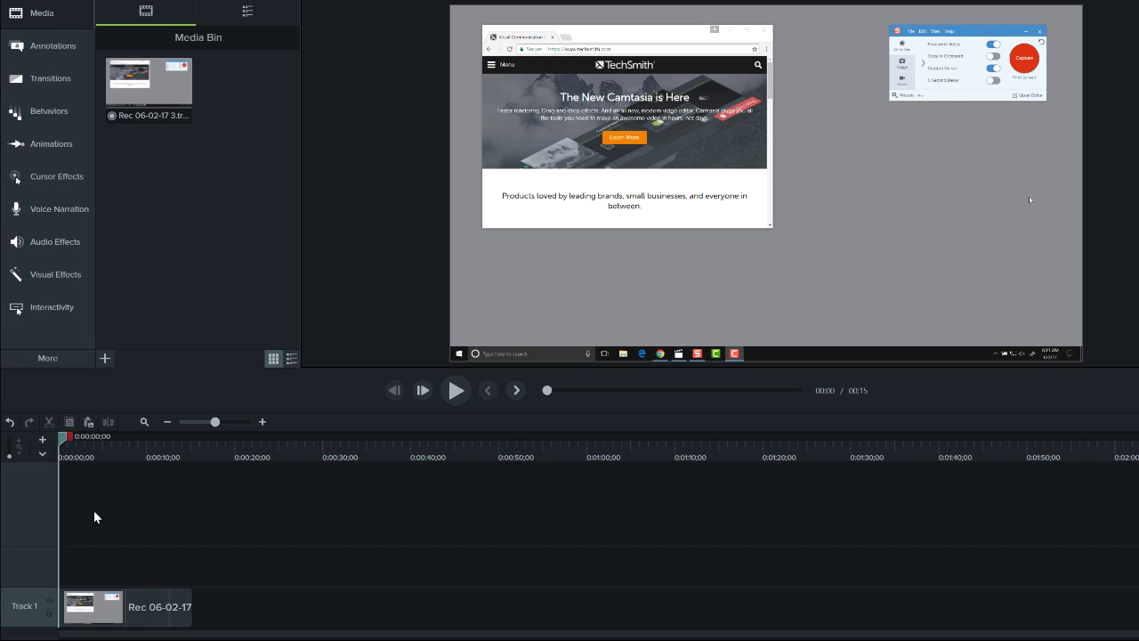
Place a text callout at the start of Track 1 reading 'How to Take a Scrolling Capture With Snagit'
drag(99, 607, 194, 614)
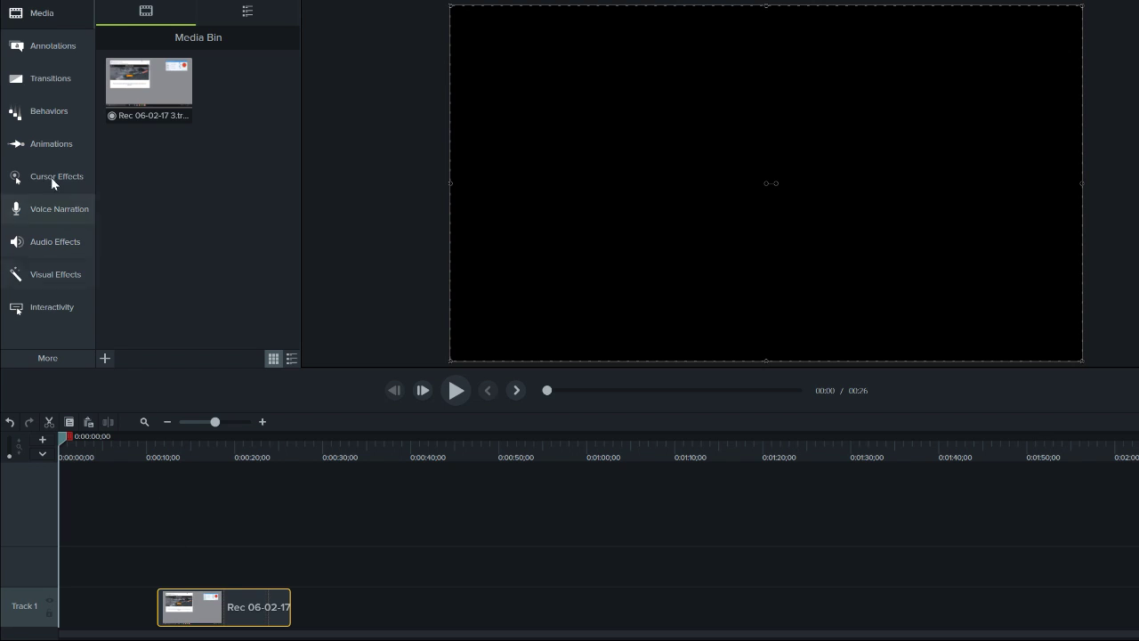
click(57, 54)
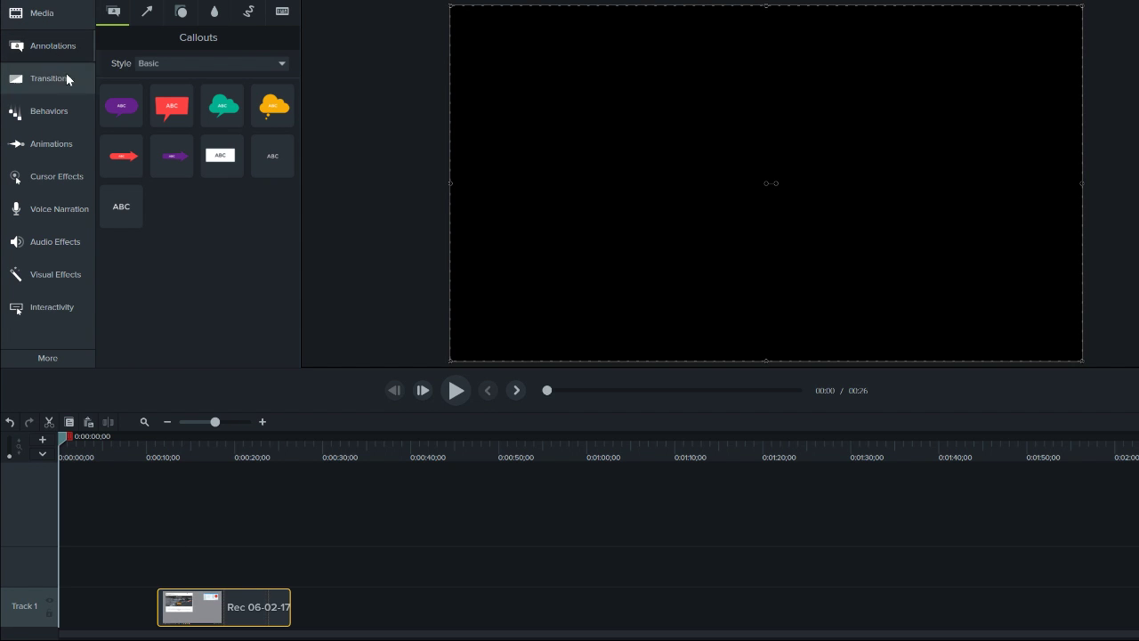
drag(114, 190, 108, 523)
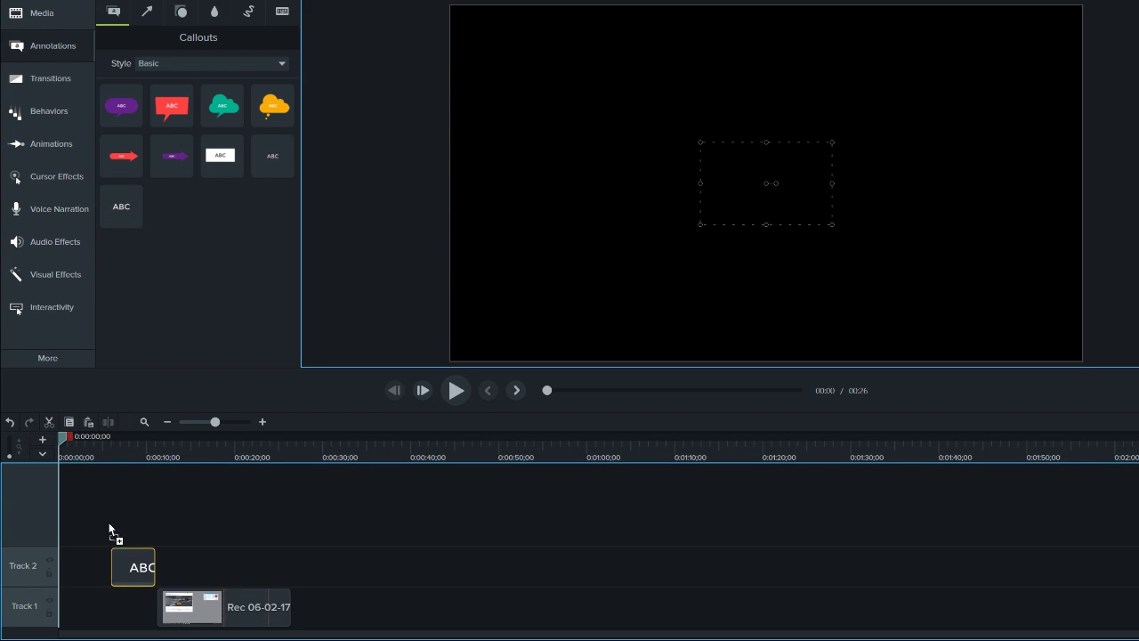
drag(72, 601, 73, 611)
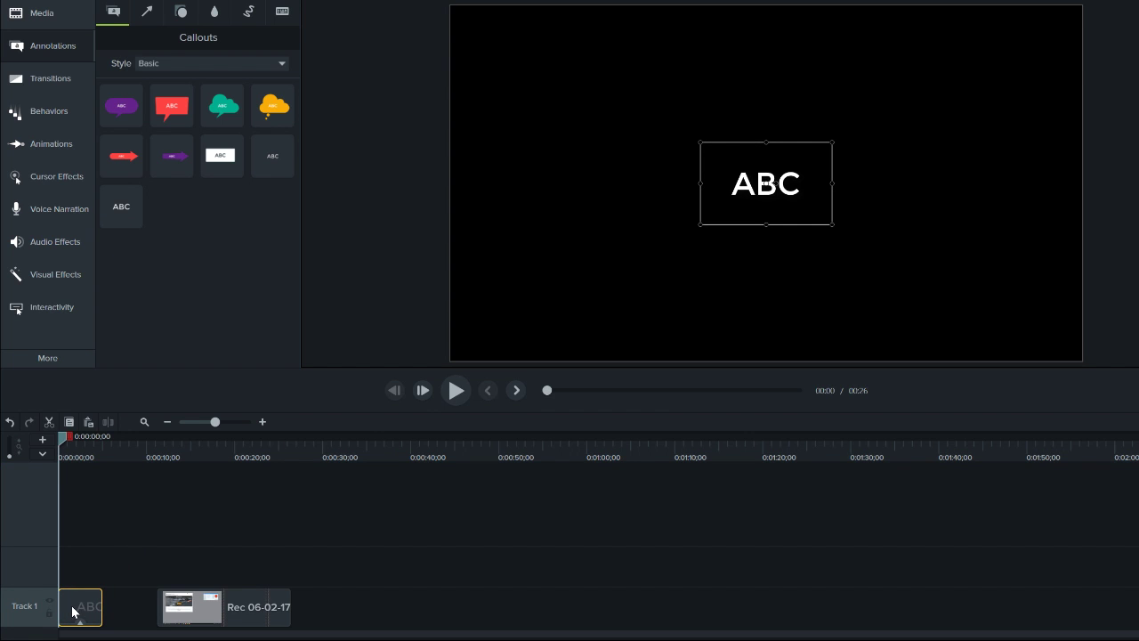
double_click(741, 184)
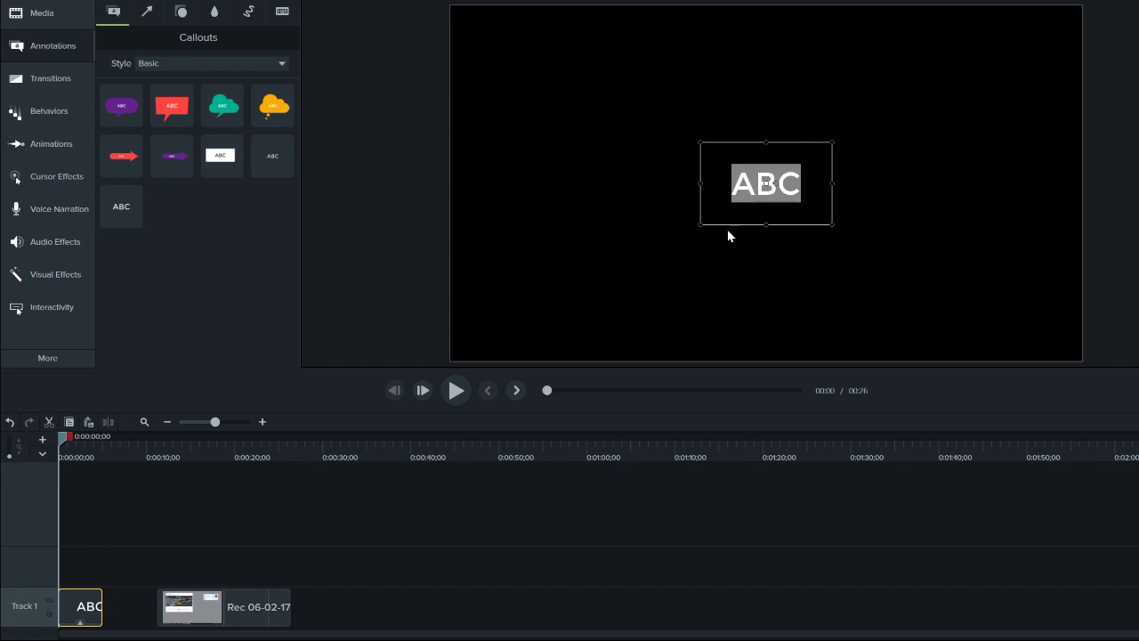
text(How to Take a Sc)
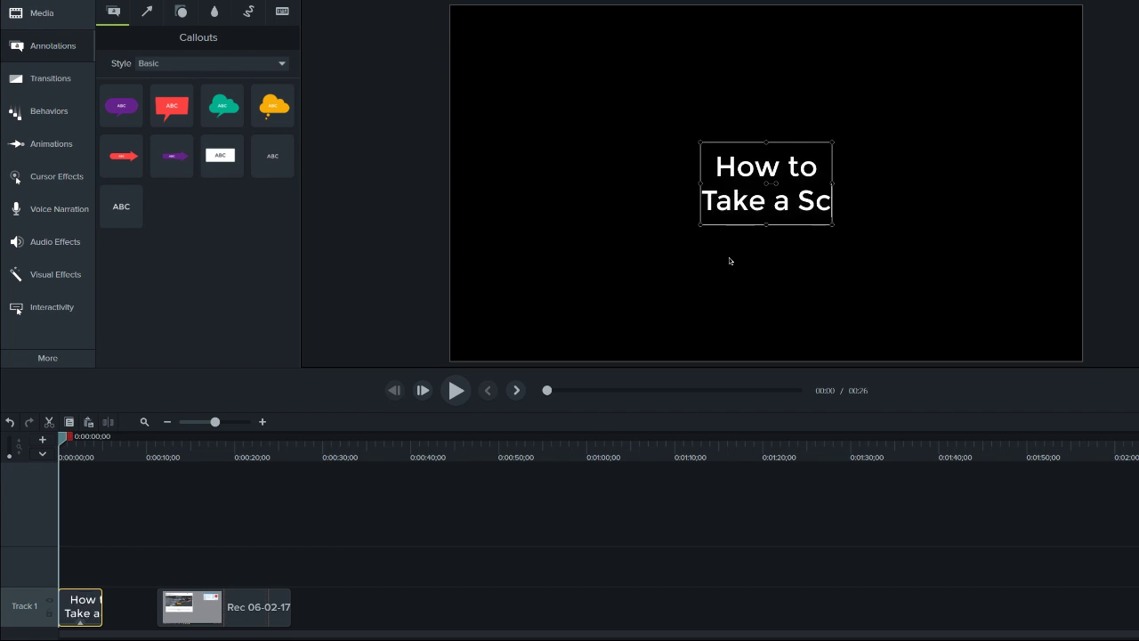
text(rolling Capture With Snagit)
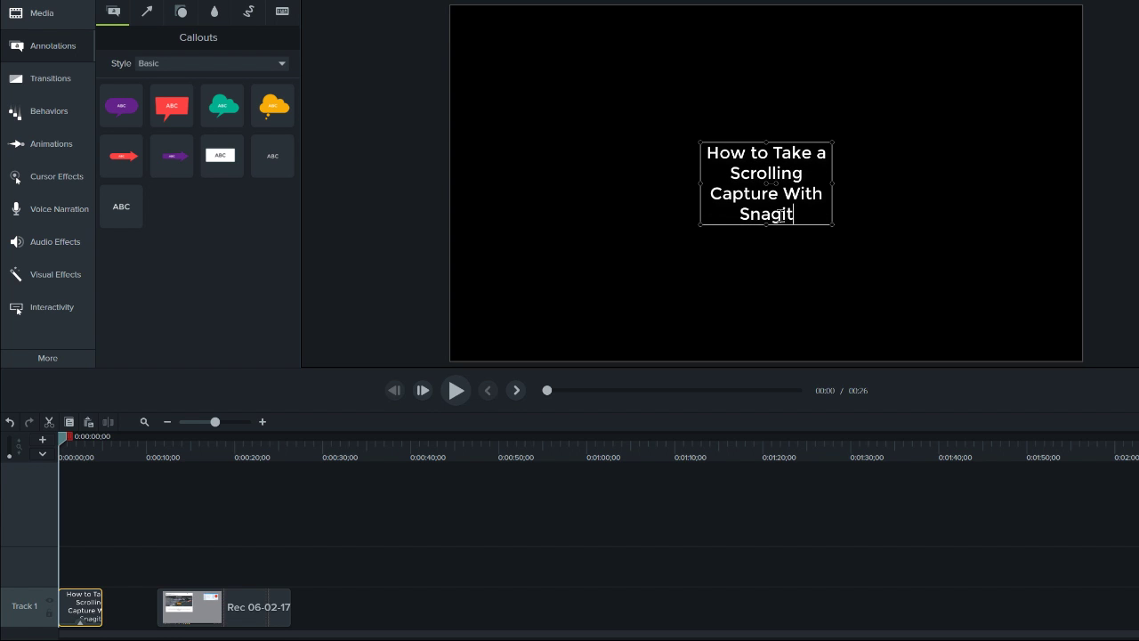
Widen the title to two lines, shorten it to about four seconds, and butt the recording against it
drag(703, 184, 490, 185)
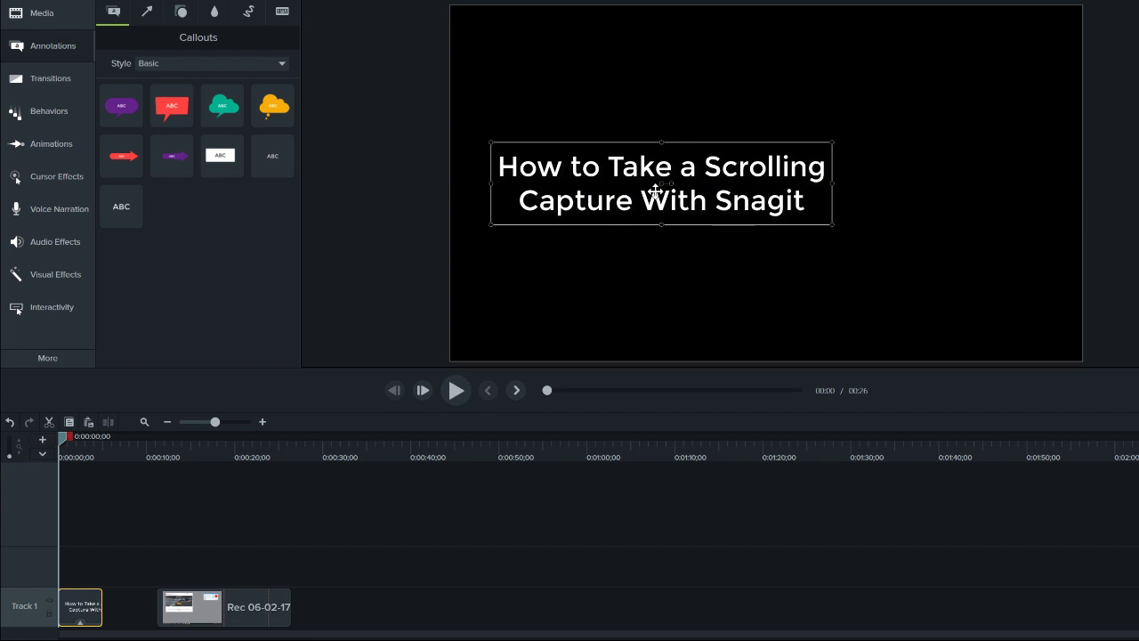
drag(835, 183, 1027, 187)
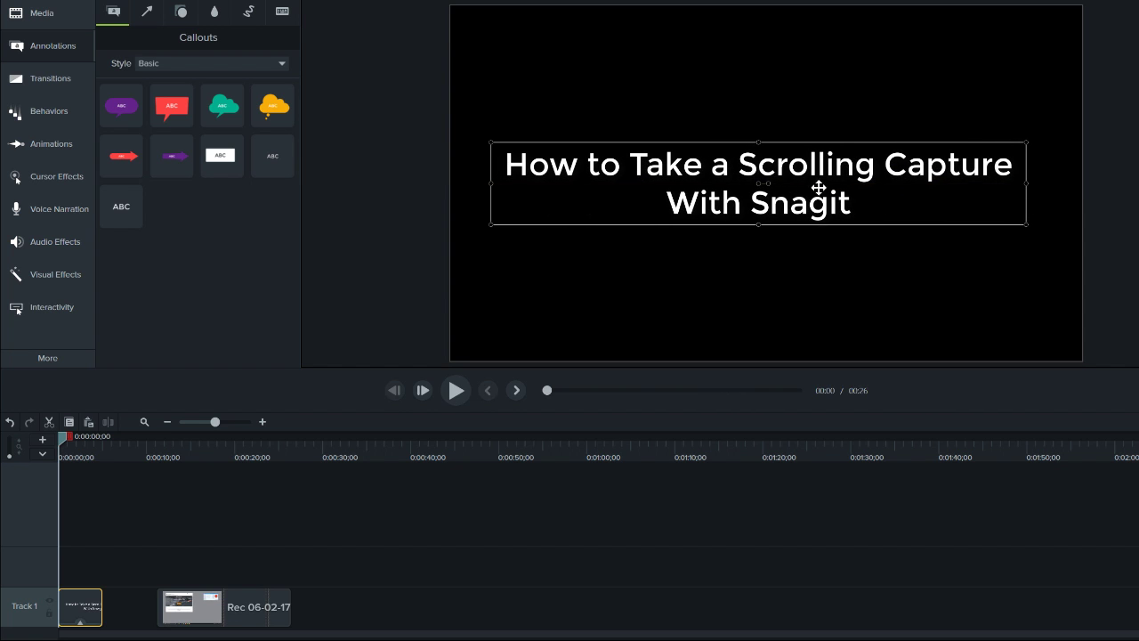
click(252, 540)
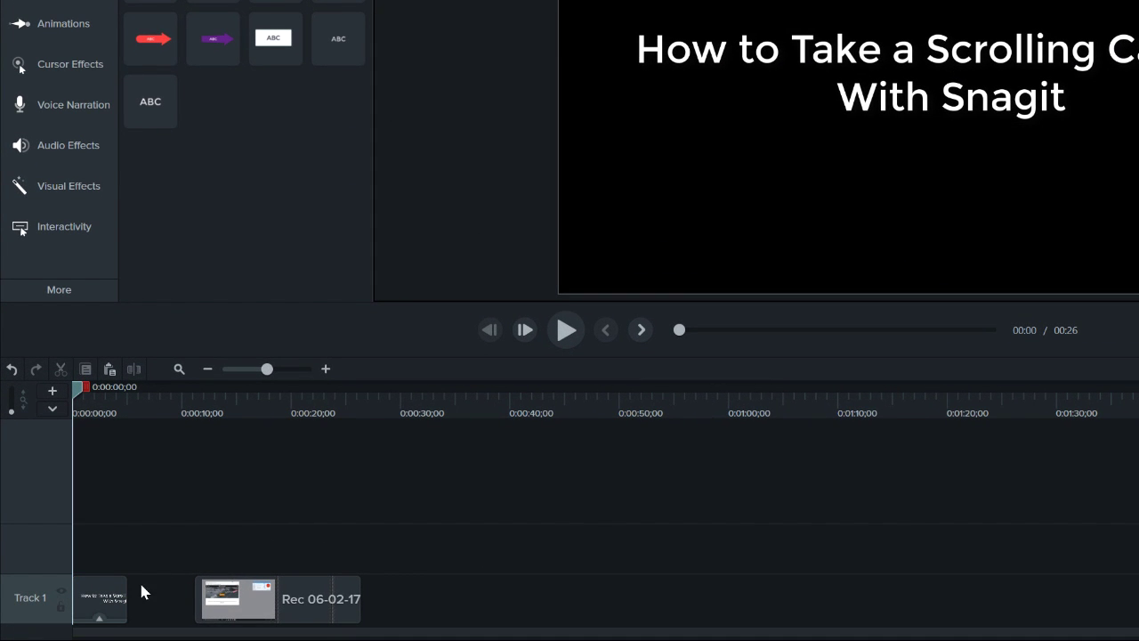
mouse_move(125, 593)
mouse_down()
mouse_move(137, 596)
mouse_move(114, 595)
mouse_up()
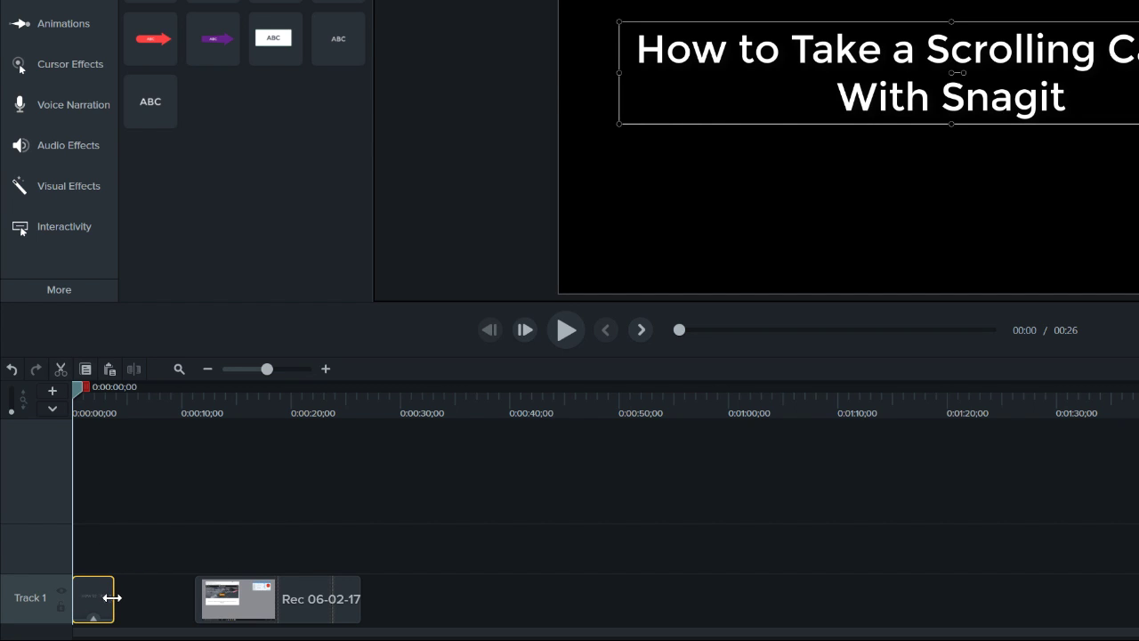
drag(231, 612, 147, 611)
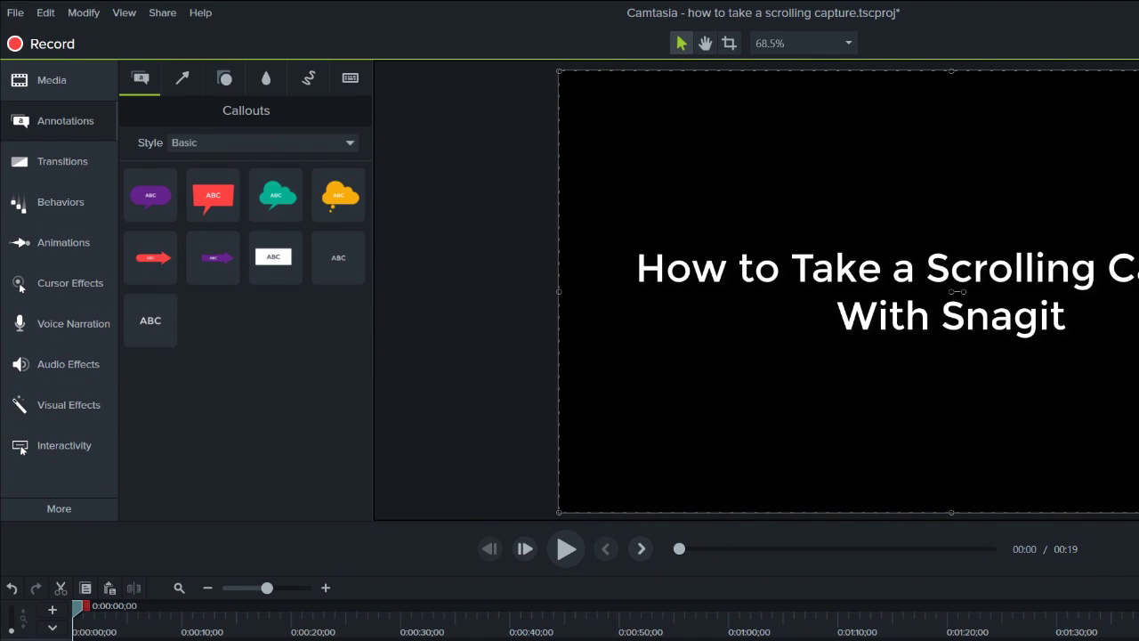
Add the 'morningcafe' track from the Library's Music Tracks onto a second timeline track
click(62, 66)
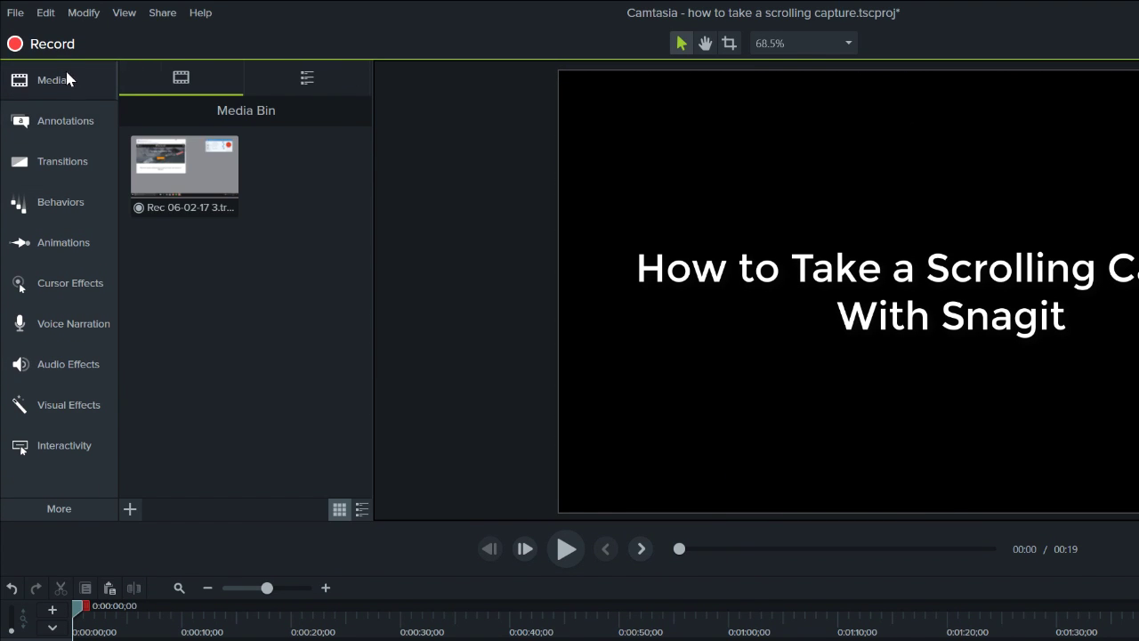
right_click(212, 249)
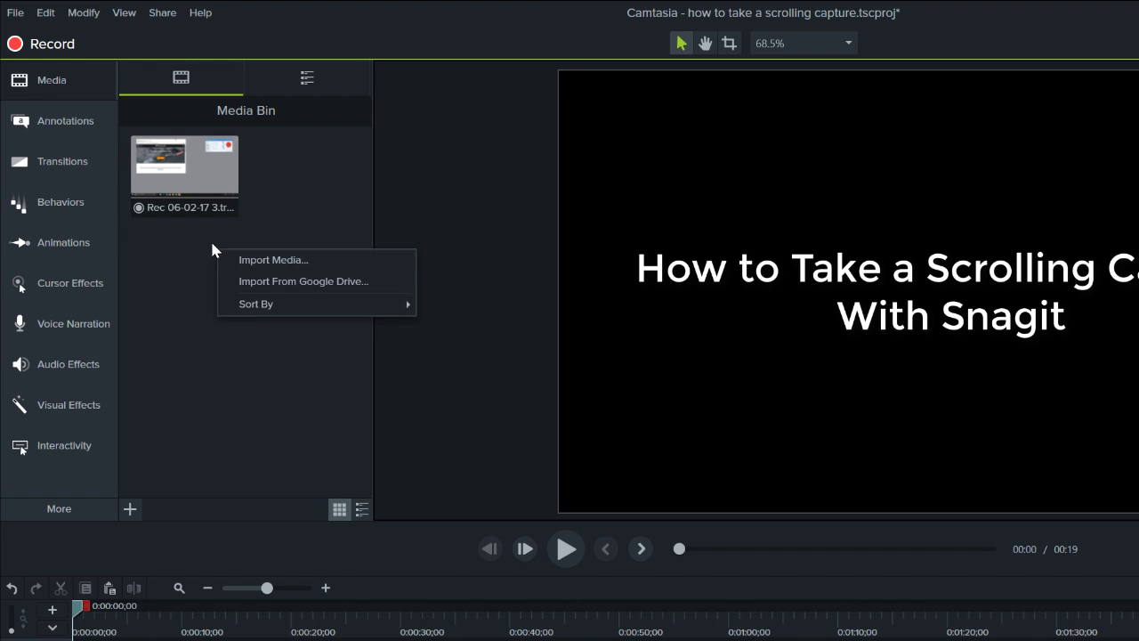
click(276, 83)
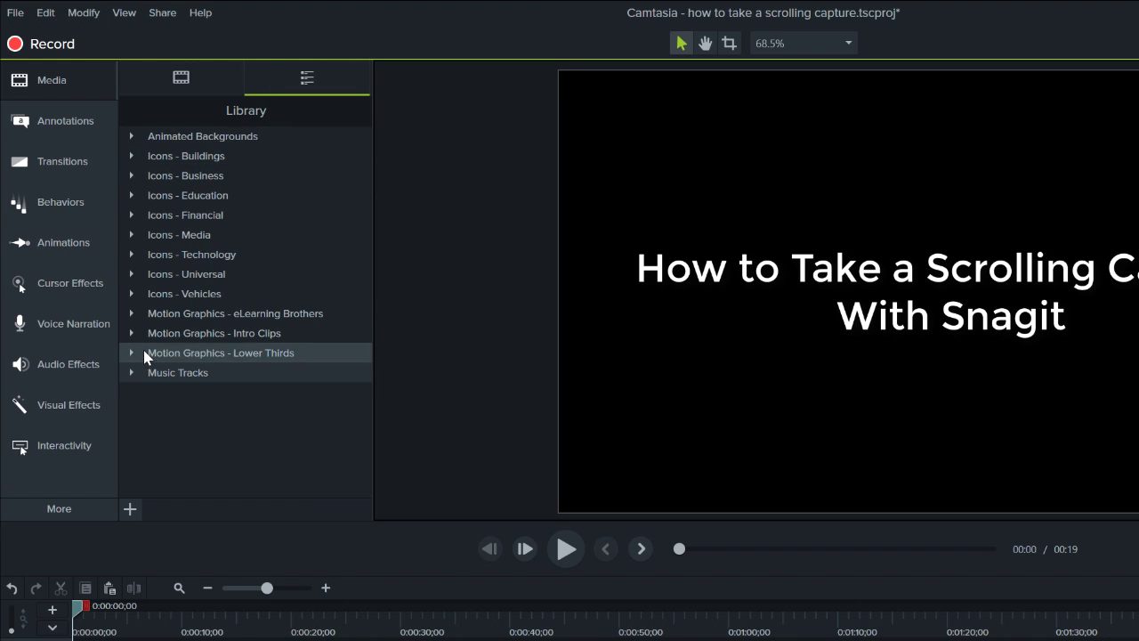
click(132, 373)
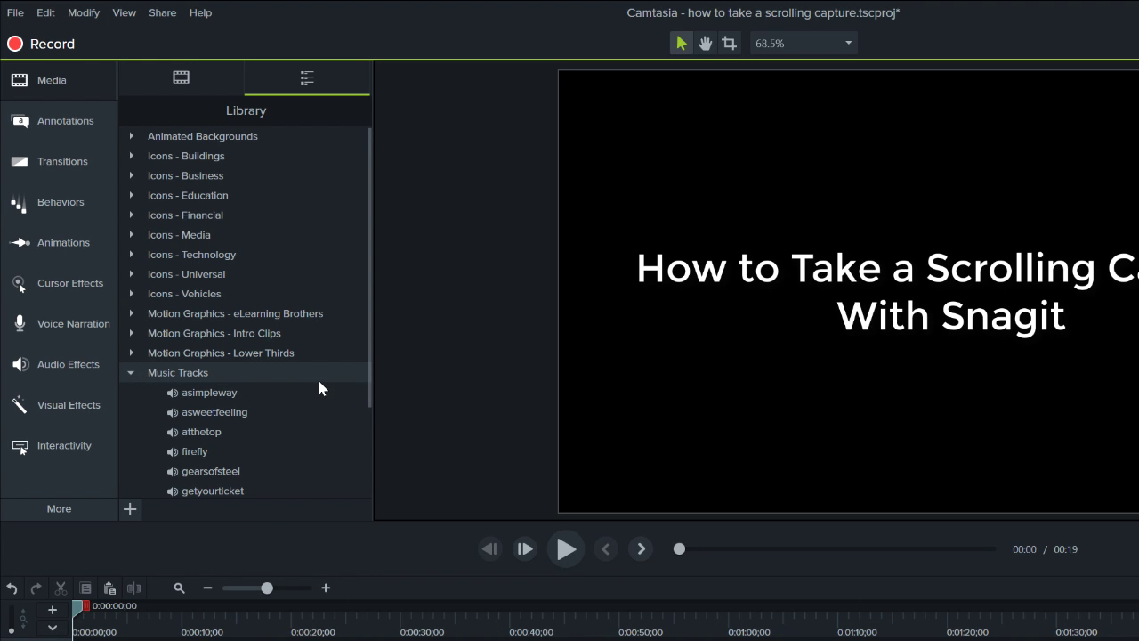
drag(368, 386, 50, 574)
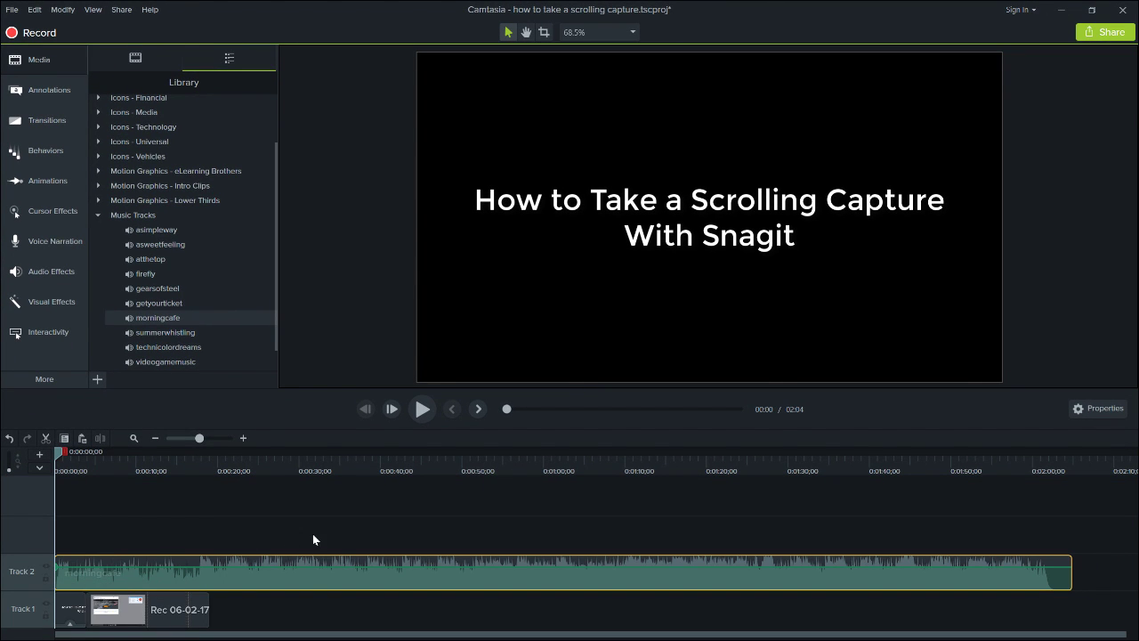
Trim the morningcafe music to the 19-second video length and apply a Fade Out
drag(1068, 578, 211, 576)
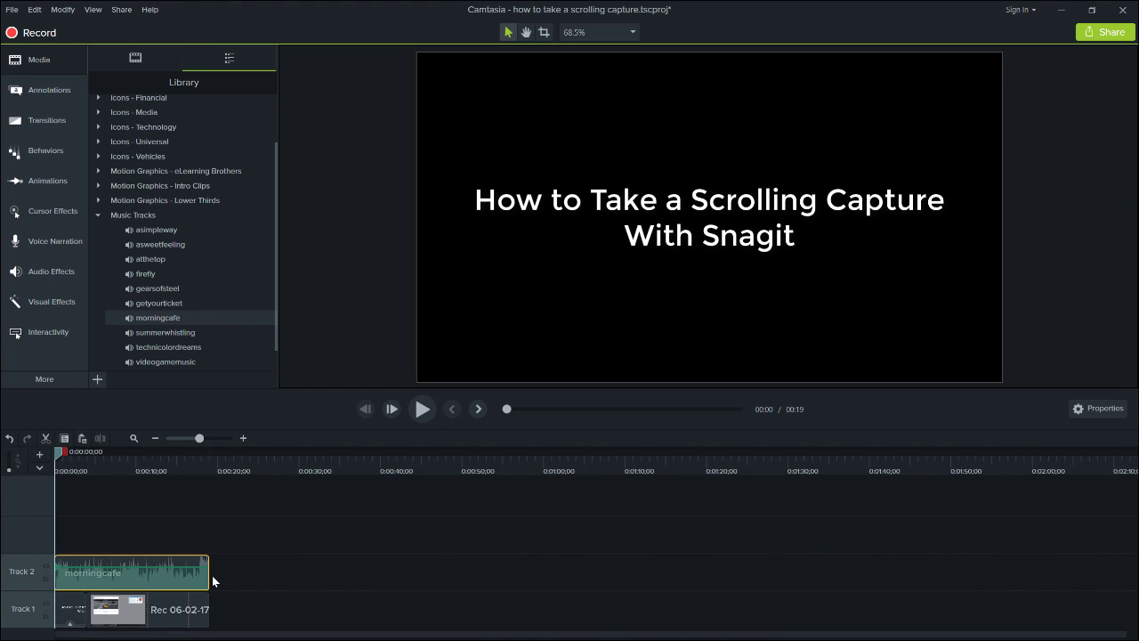
click(79, 275)
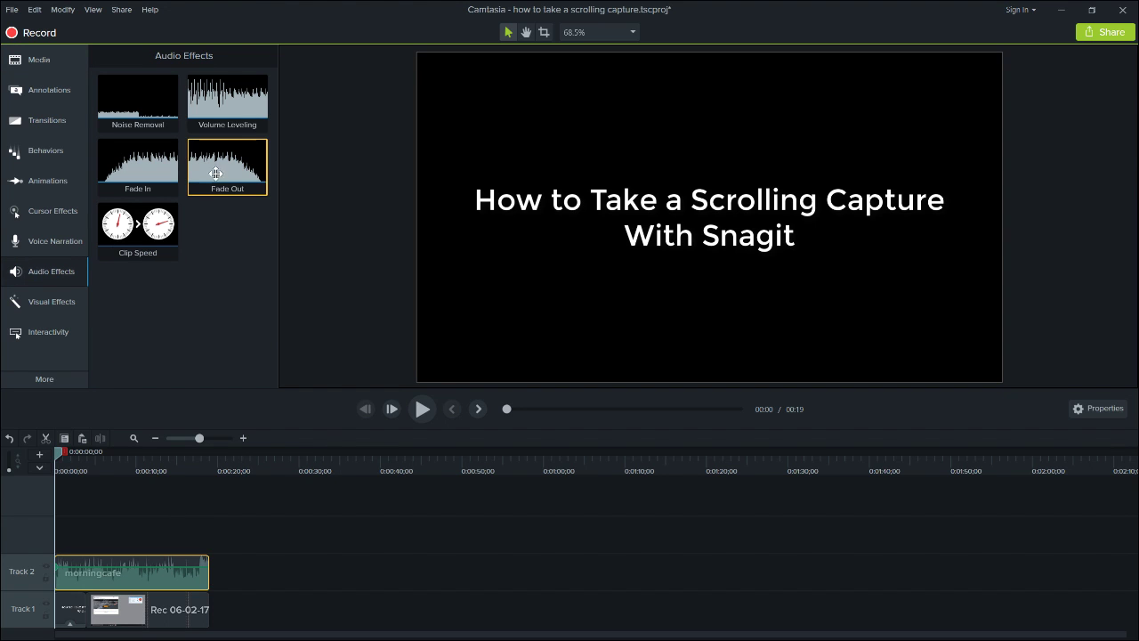
drag(216, 174, 210, 578)
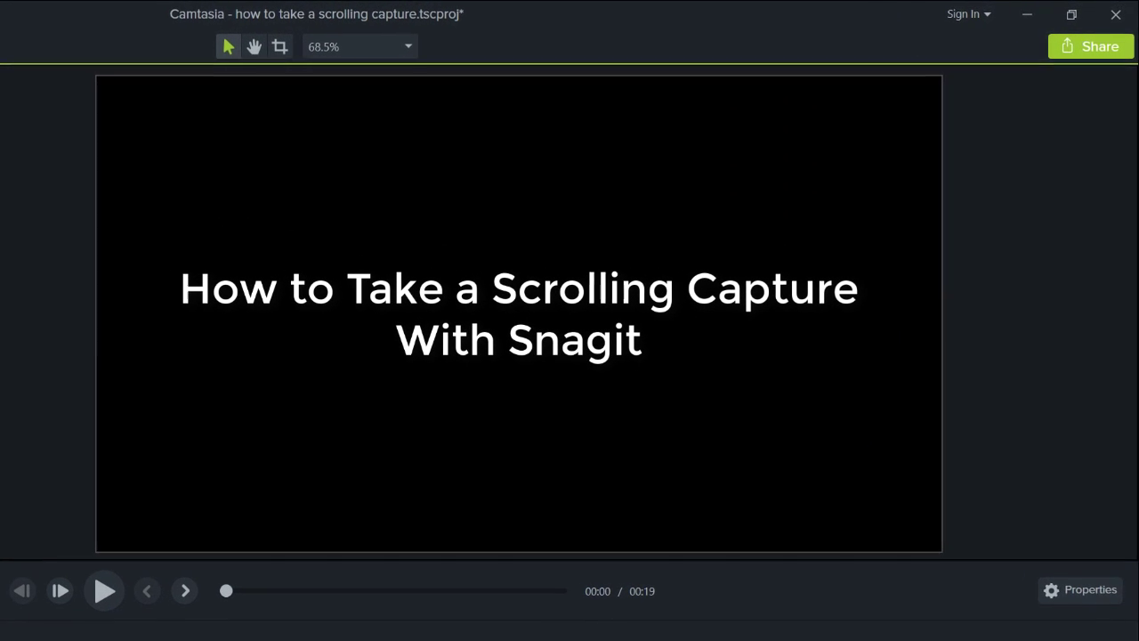
Save the project and start a Local File export as MP4 only, up to 1080p
key(ctrl+s)
click(1068, 51)
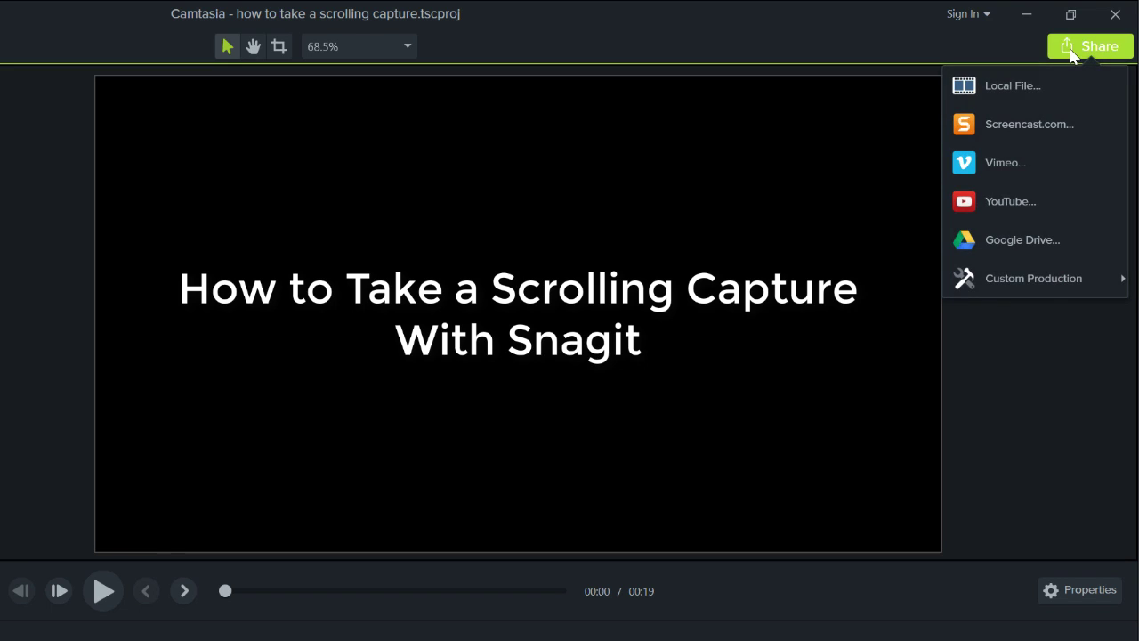
click(1085, 86)
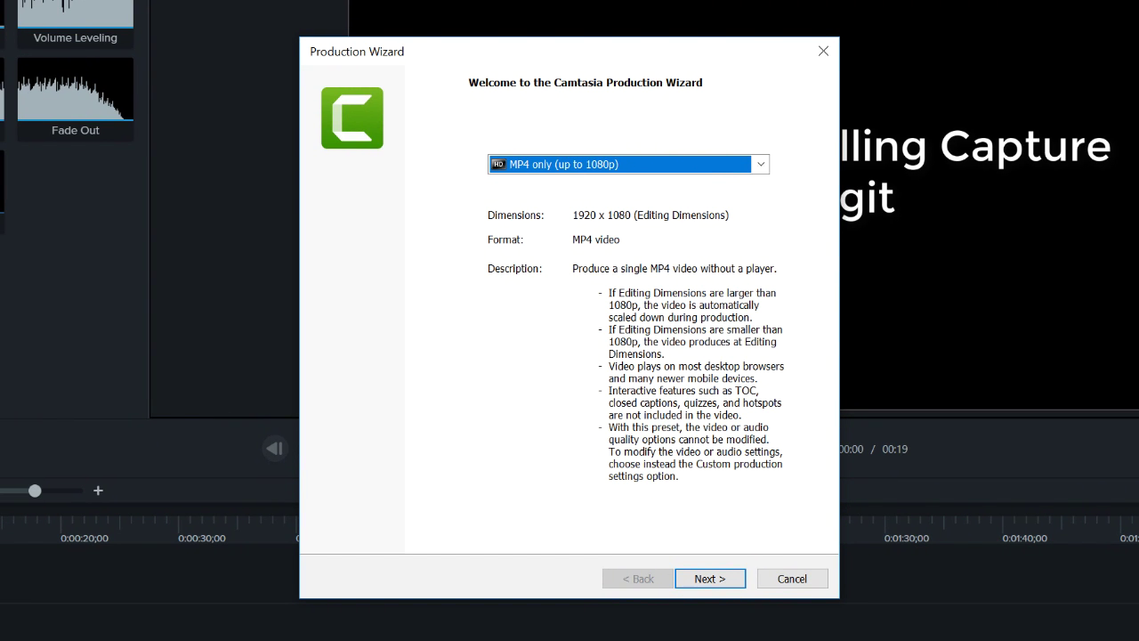
click(709, 579)
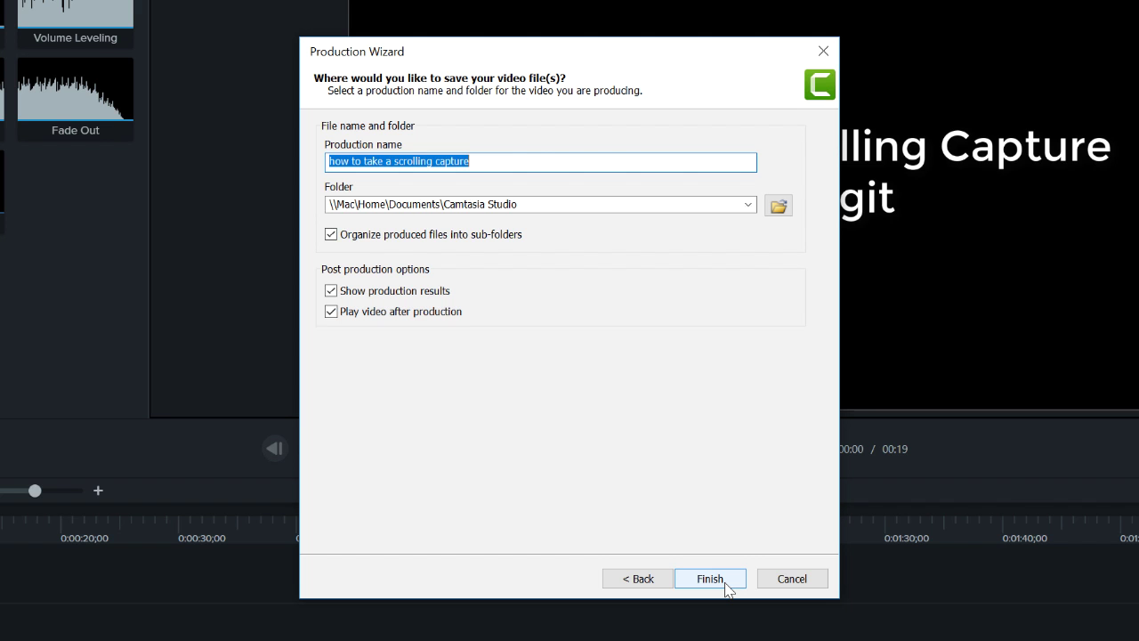